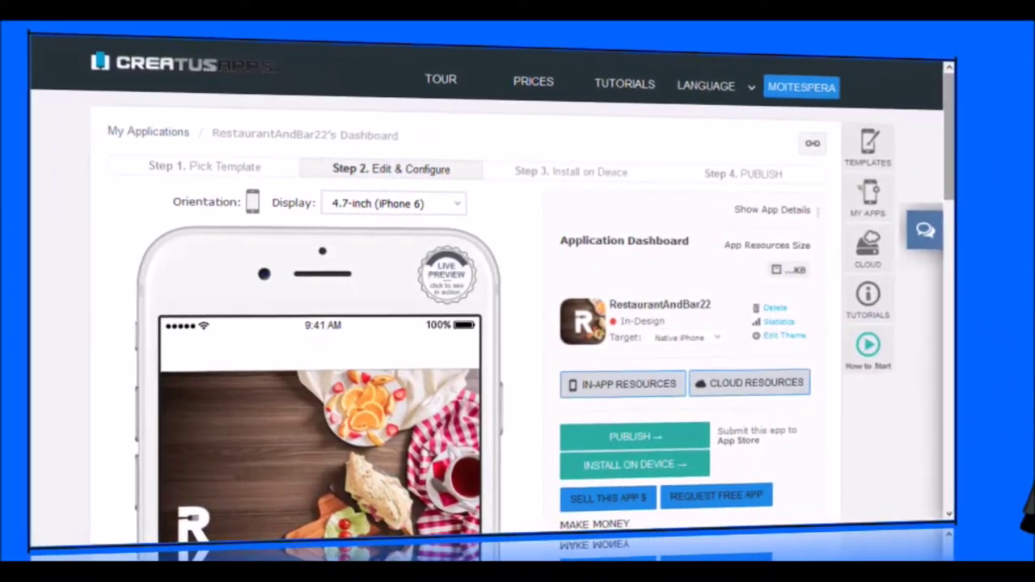
pyautogui.scroll(-5, 518, 323)
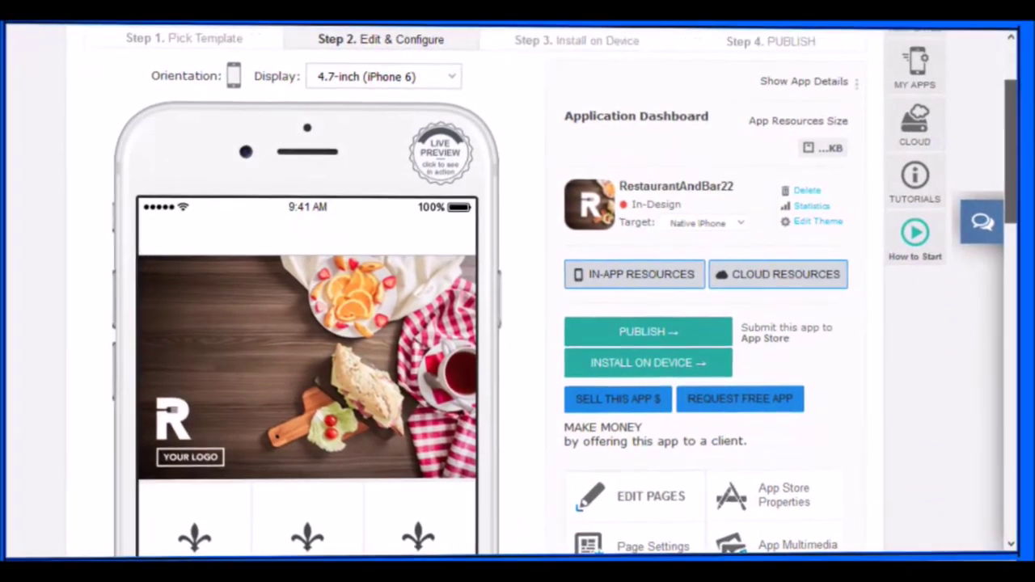
pyautogui.scroll(-1, 518, 291)
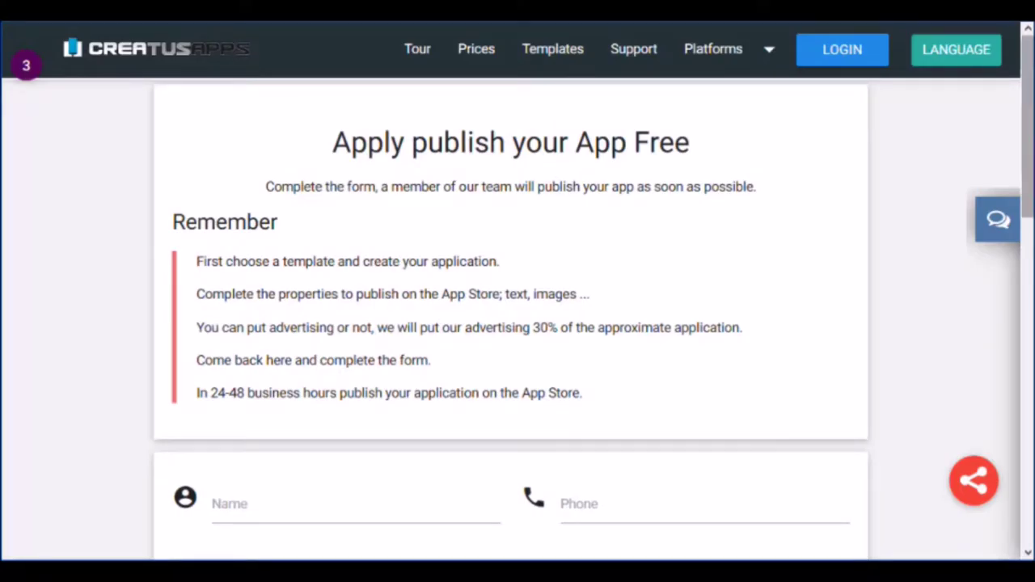
pyautogui.scroll(-3, 518, 324)
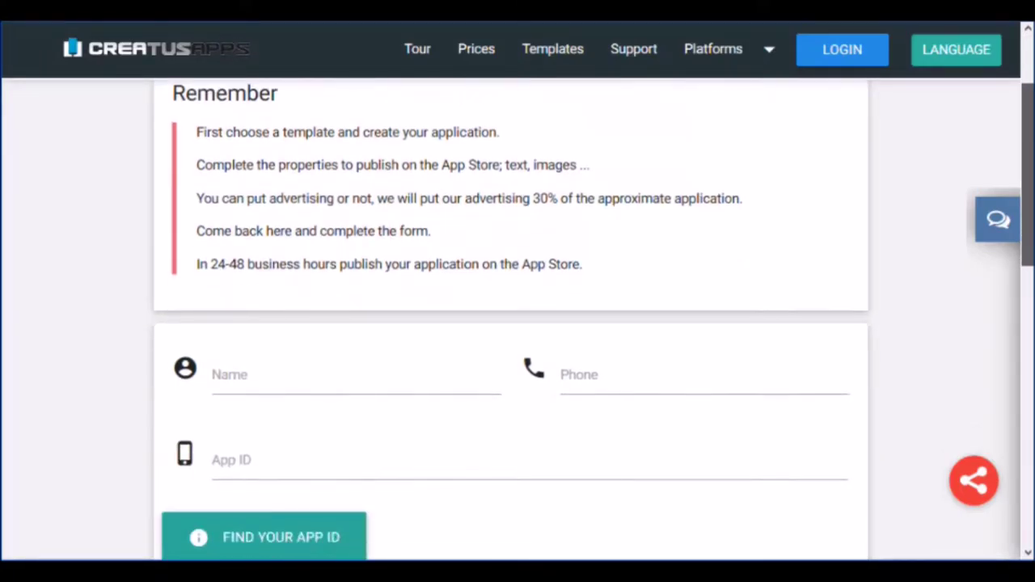
pyautogui.scroll(-1, 518, 324)
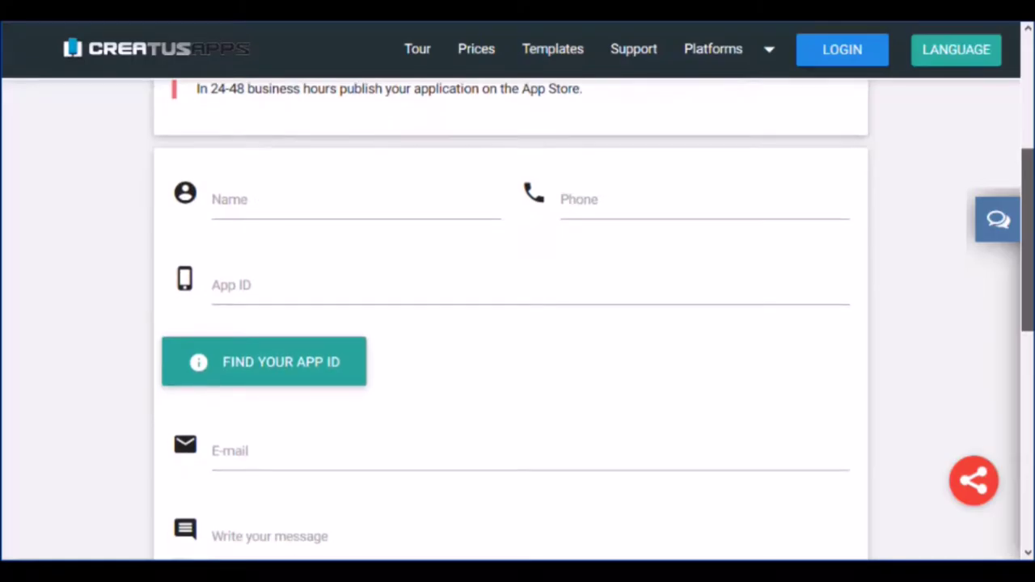
pyautogui.scroll(2, 518, 323)
pyautogui.scroll(1, 518, 323)
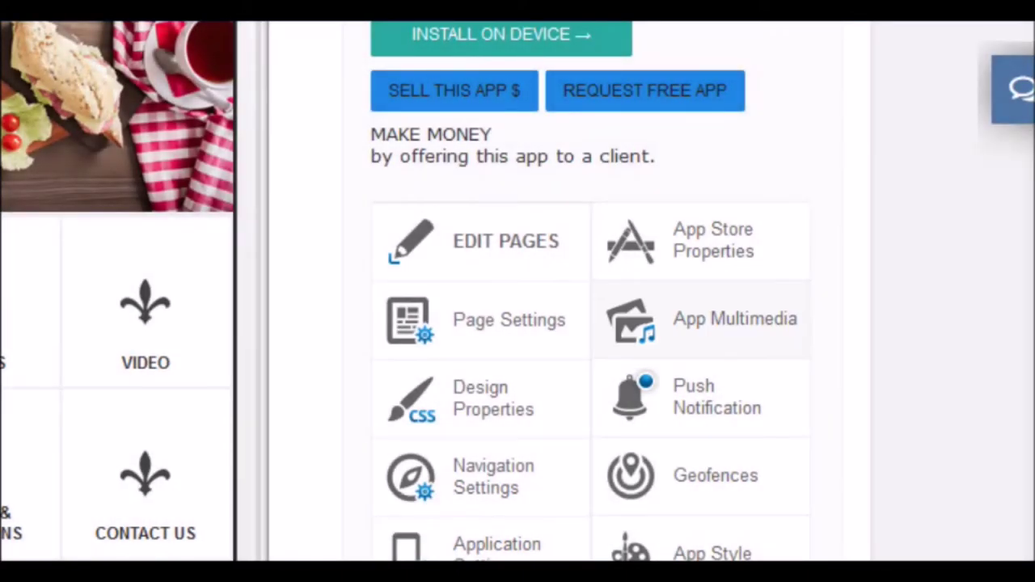
pyautogui.click(701, 319)
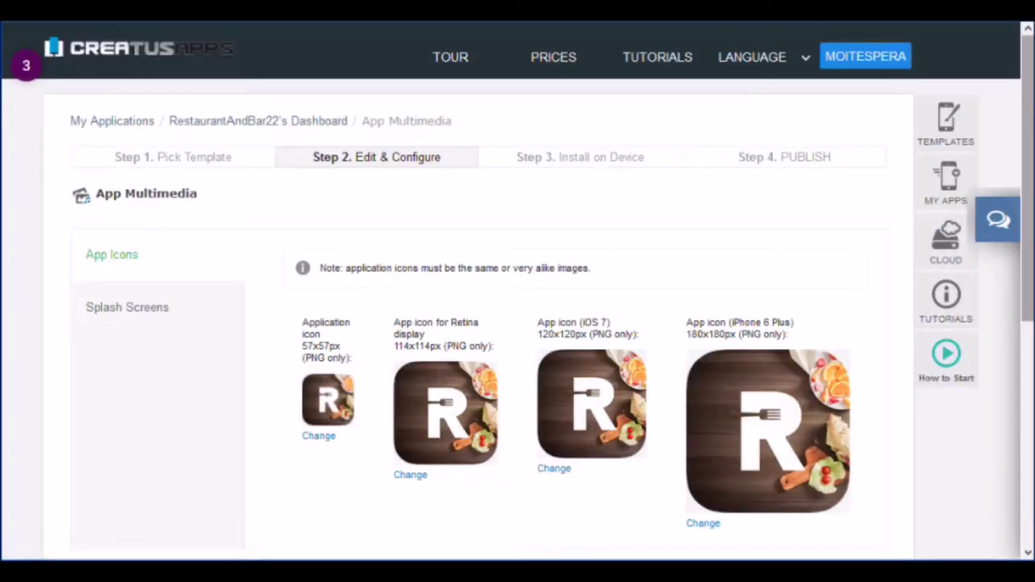
pyautogui.scroll(-2, 517, 292)
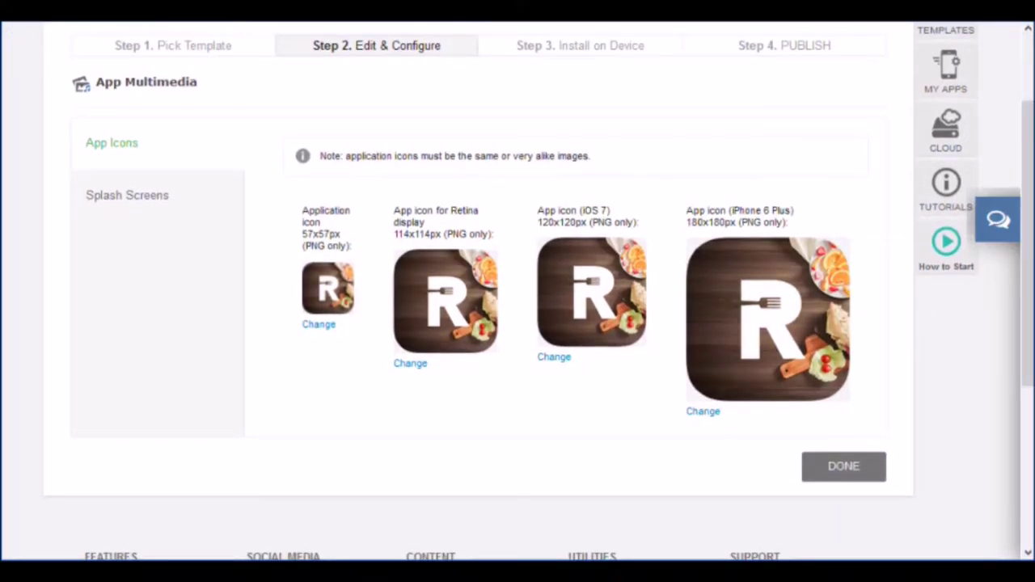
pyautogui.click(127, 195)
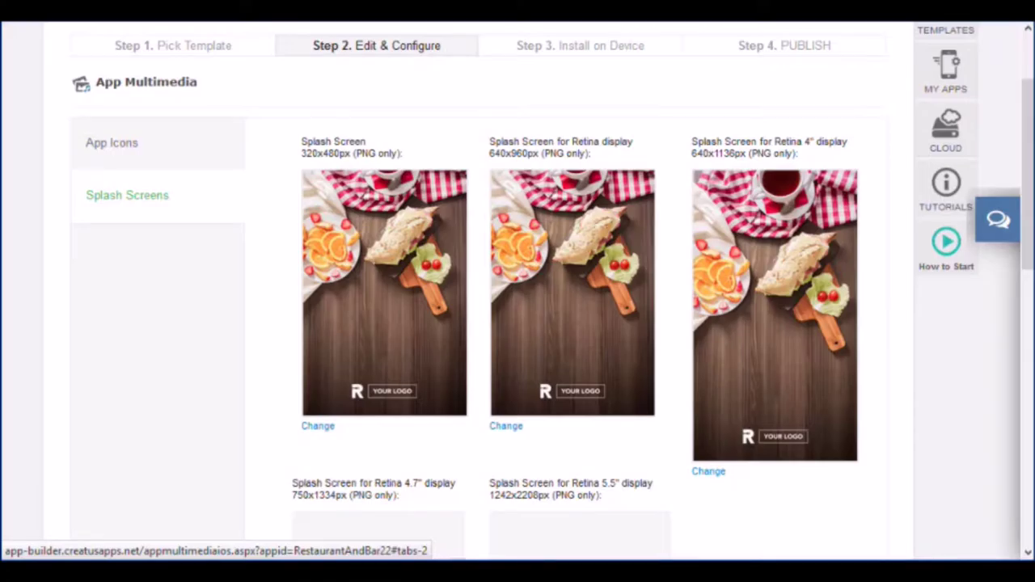
pyautogui.scroll(-1, 518, 291)
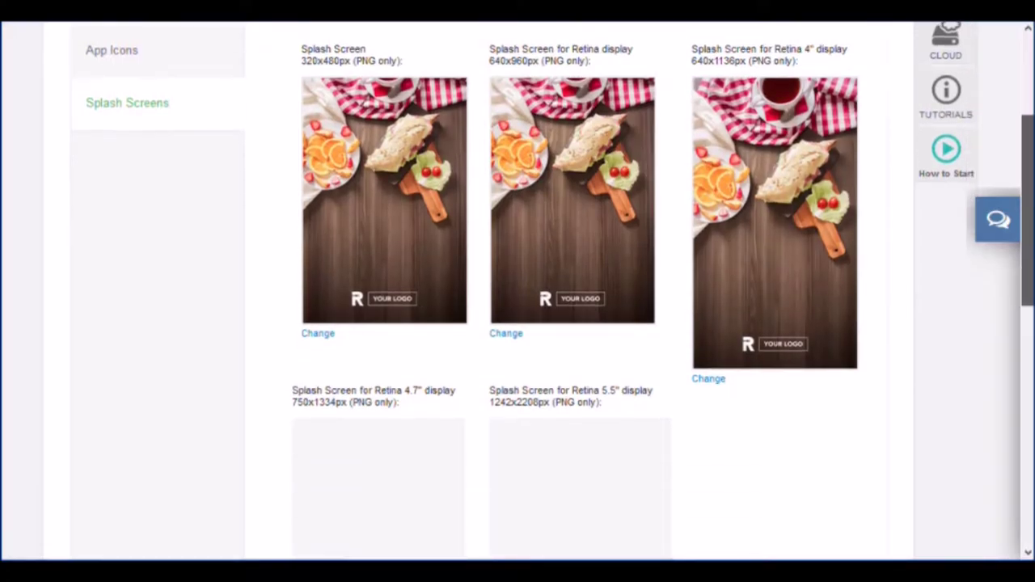
pyautogui.scroll(-3, 518, 292)
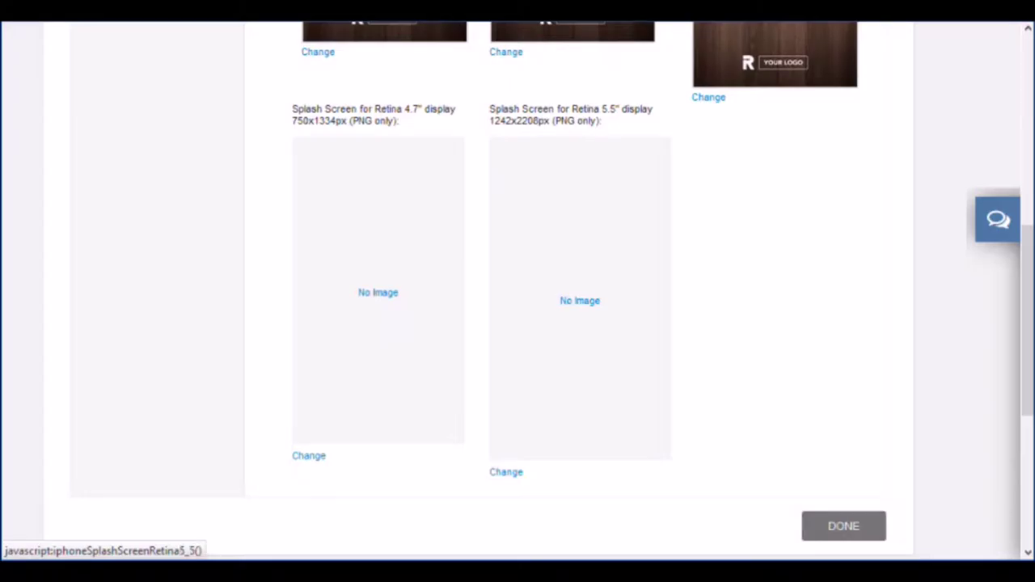
pyautogui.click(843, 526)
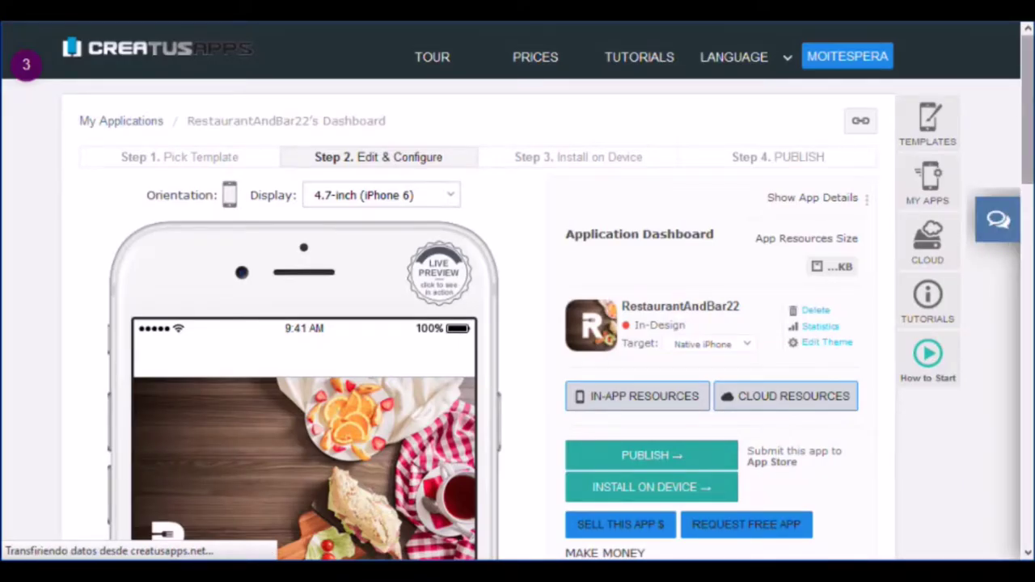
# Step: Scroll down the dashboard and open App Store Properties for RestaurantAndBar22
pyautogui.scroll(-4, 517, 291)
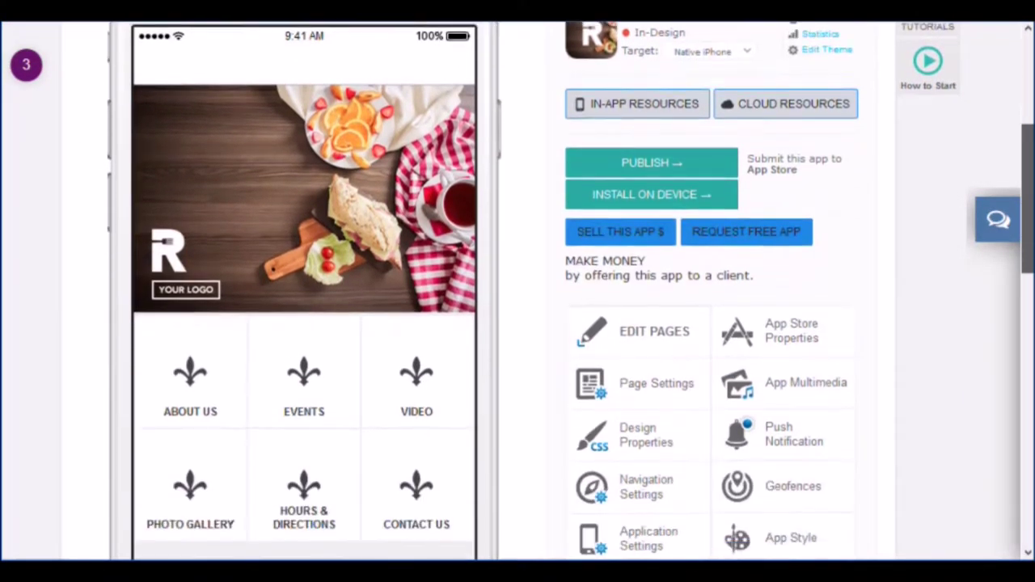
pyautogui.scroll(-2, 518, 292)
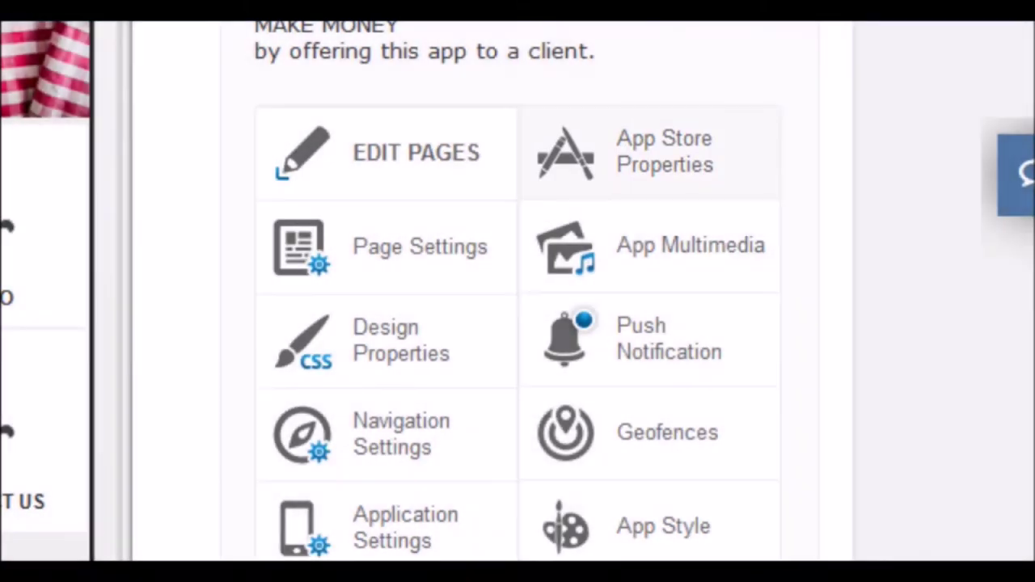
pyautogui.click(651, 152)
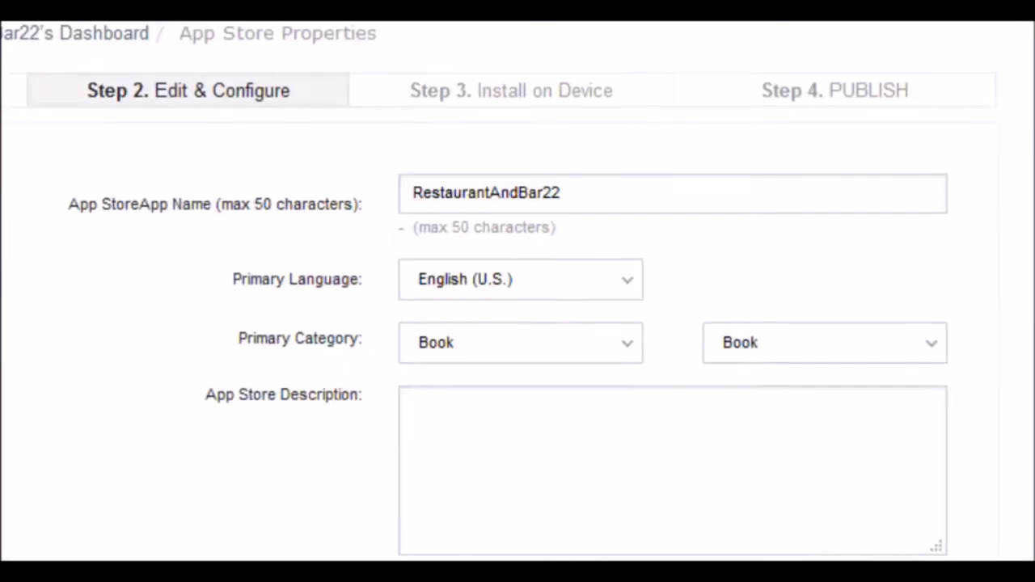
# Step: Replace the app name with 'App Name', correcting the mistyped capital
pyautogui.doubleClick(485, 172)
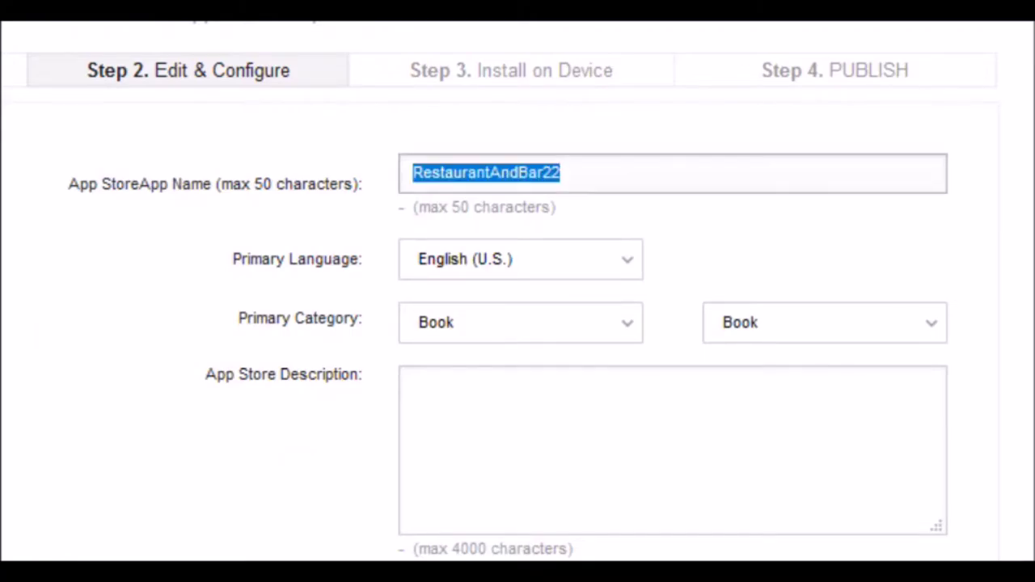
pyautogui.write('App NAme')
pyautogui.press('BackSpace')
pyautogui.press('BackSpace')
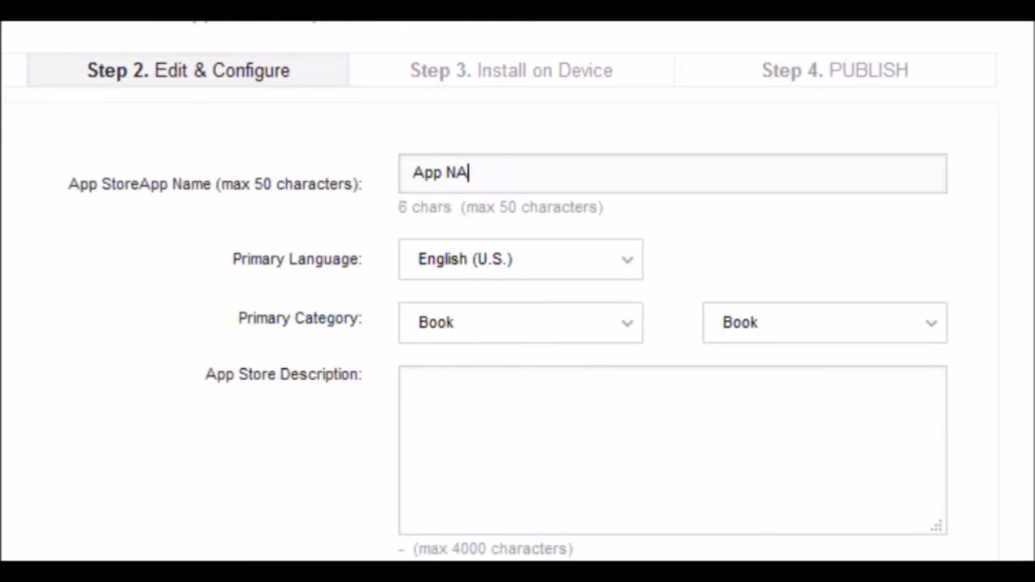
pyautogui.press('BackSpace')
pyautogui.write('ame')
# Step: Keep English (U.S.) as primary language; set categories to Business and secondary Lifestyle
pyautogui.click(520, 259)
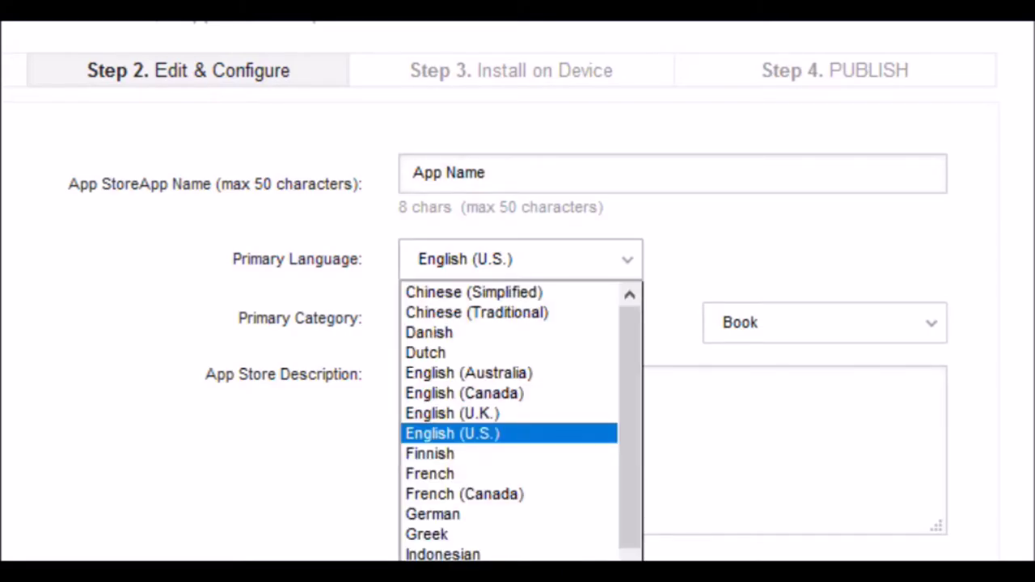
pyautogui.click(509, 434)
pyautogui.click(520, 322)
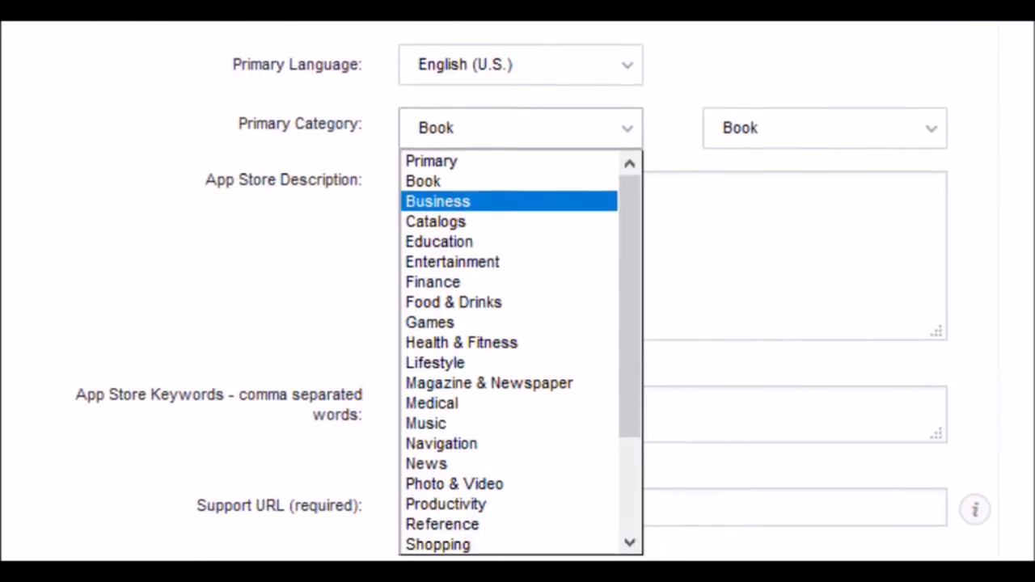
pyautogui.click(509, 201)
pyautogui.click(825, 128)
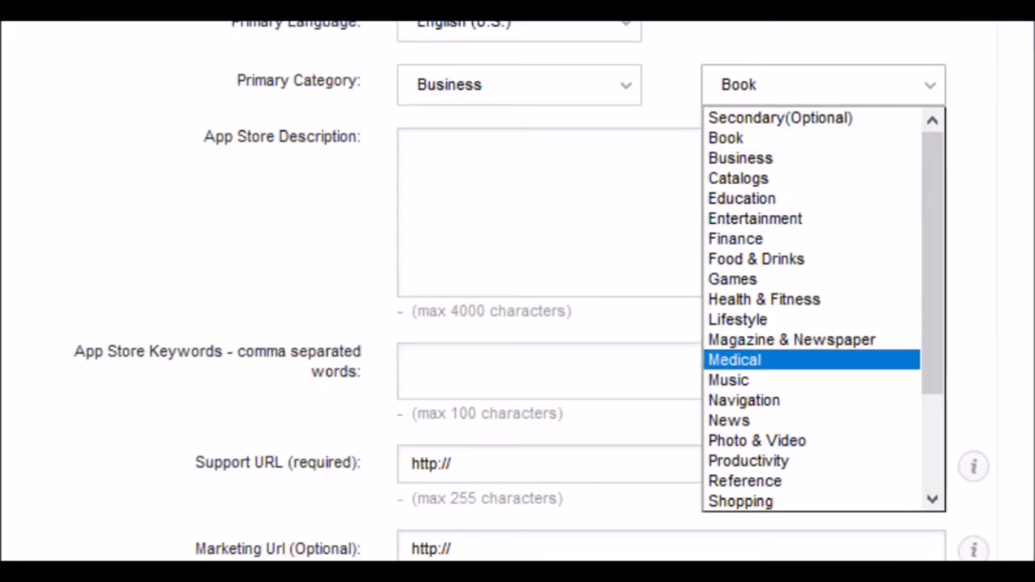
pyautogui.click(738, 319)
# Step: Enter 'Description' as the App Store description and keywords 'business, company'
pyautogui.click(485, 202)
pyautogui.write('Description')
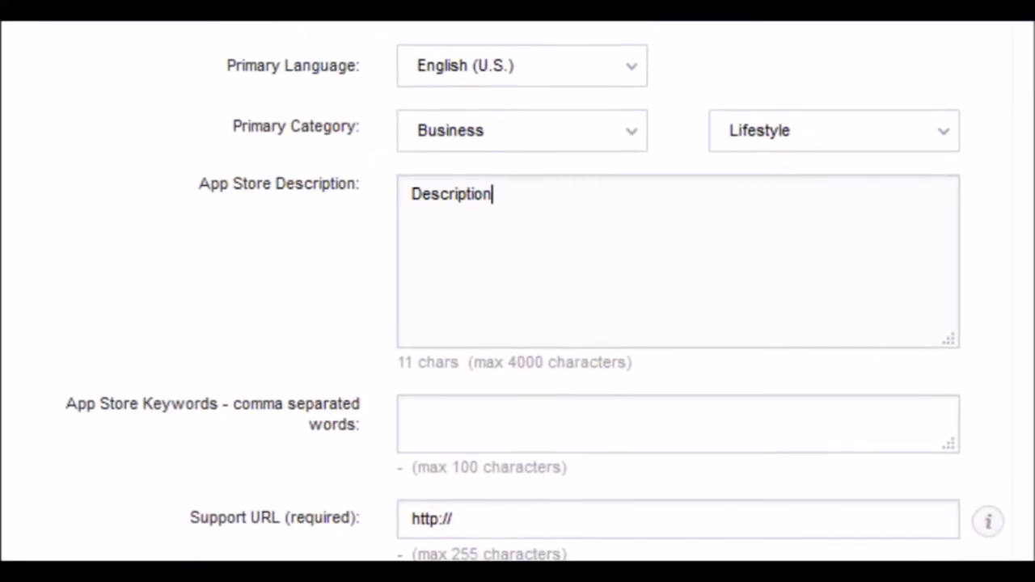
pyautogui.click(411, 266)
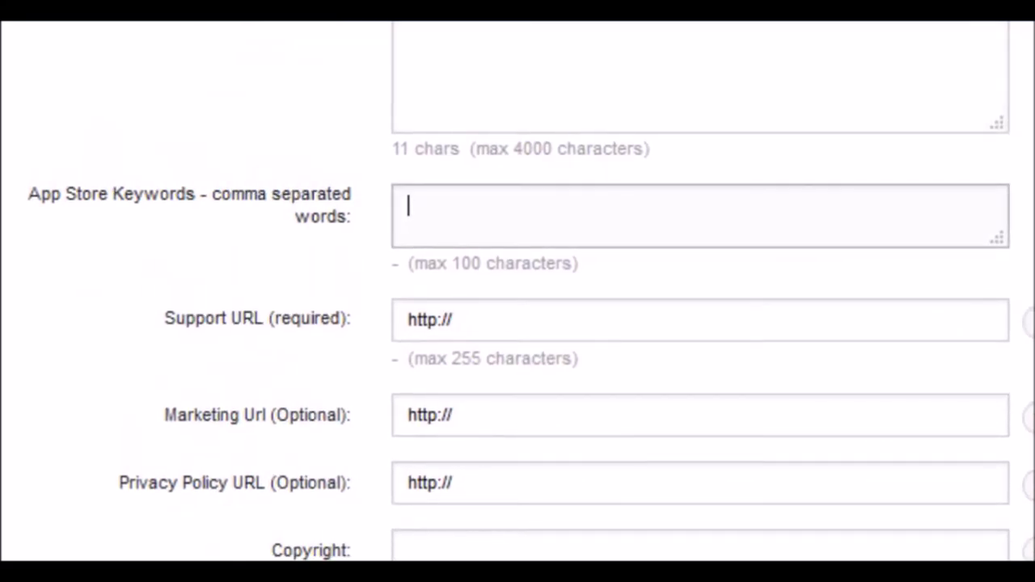
pyautogui.write('business, ')
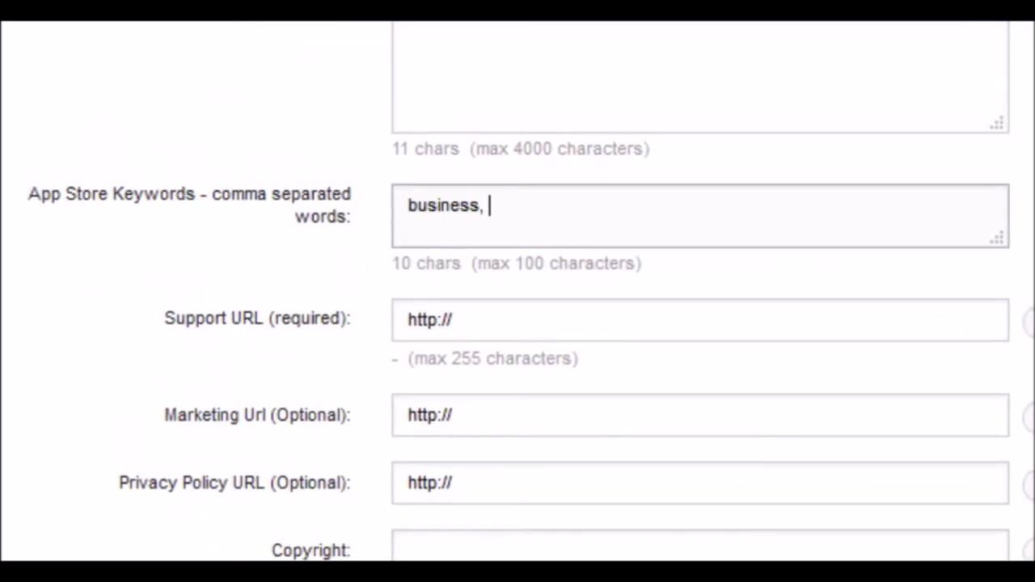
pyautogui.write('company')
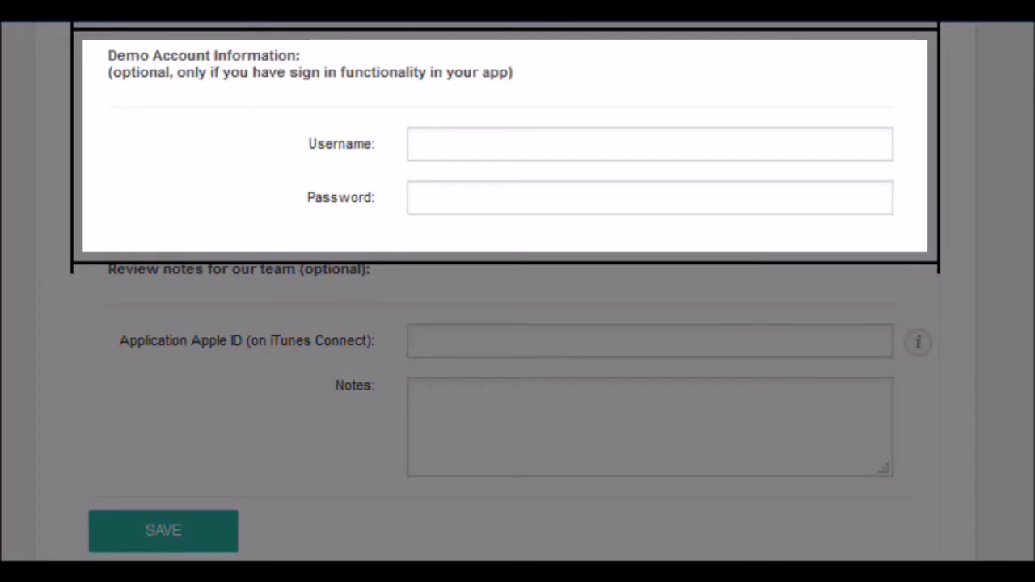
# Step: Write the review note 'Notes?', fixing the wrongly capitalised O
pyautogui.click(420, 394)
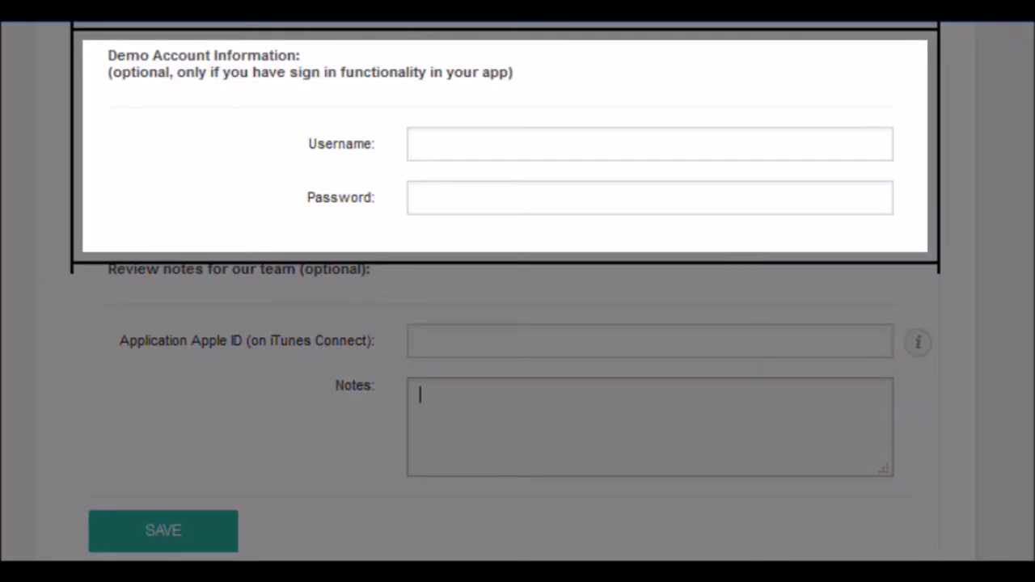
pyautogui.write('NOtes?')
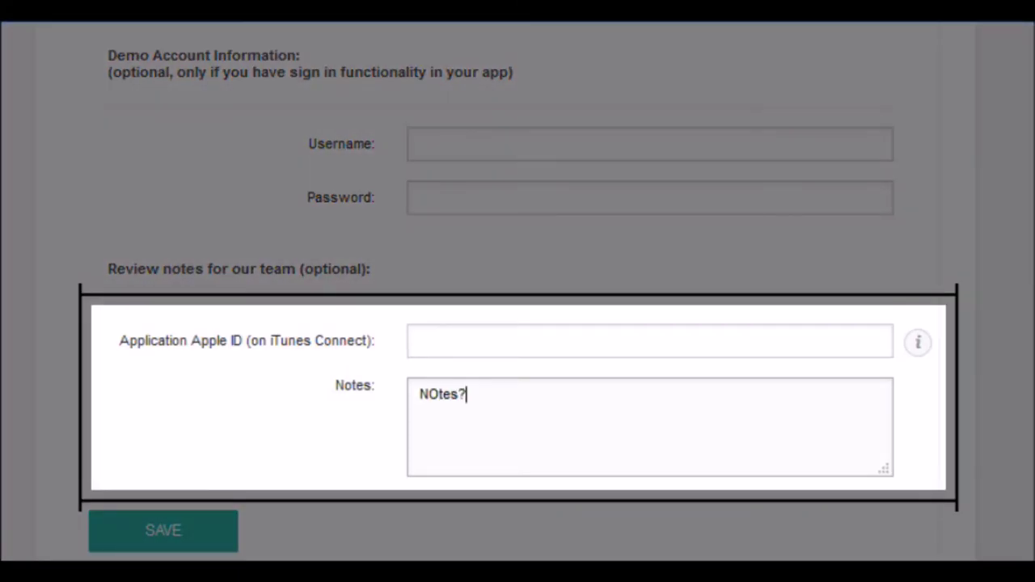
pyautogui.press('Left')
pyautogui.press('Left')
pyautogui.press('Left')
pyautogui.press('Left')
pyautogui.press('BackSpace')
pyautogui.write('o')
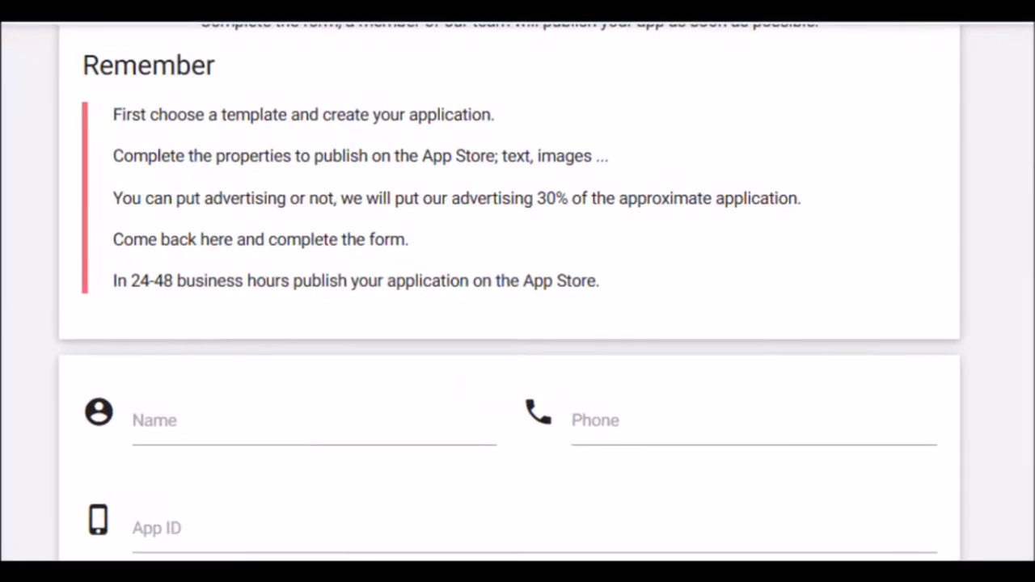
# Step: Fill in the requester's name and phone number on the publication request form
pyautogui.click(154, 423)
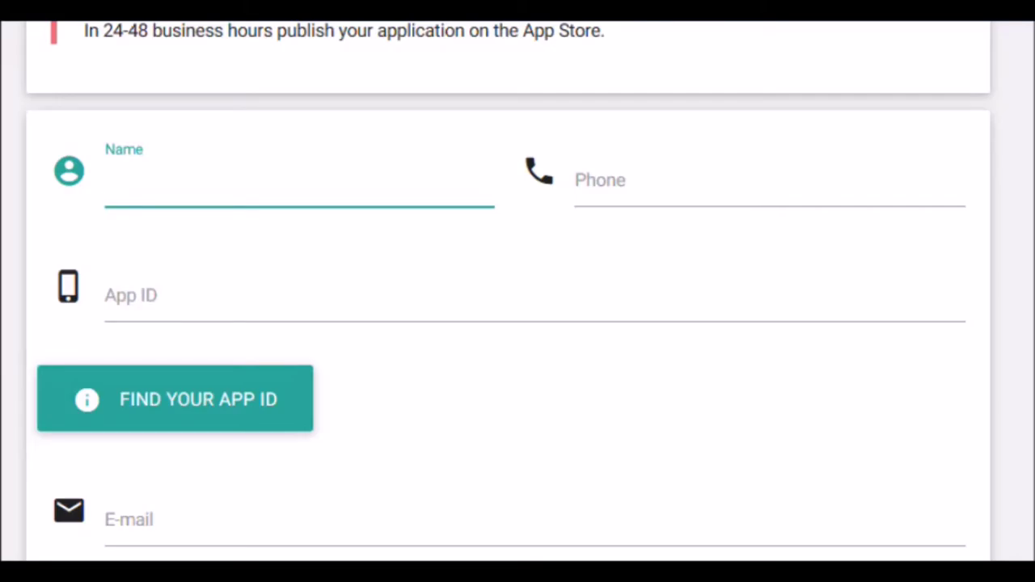
pyautogui.write('U')
pyautogui.write('eername')
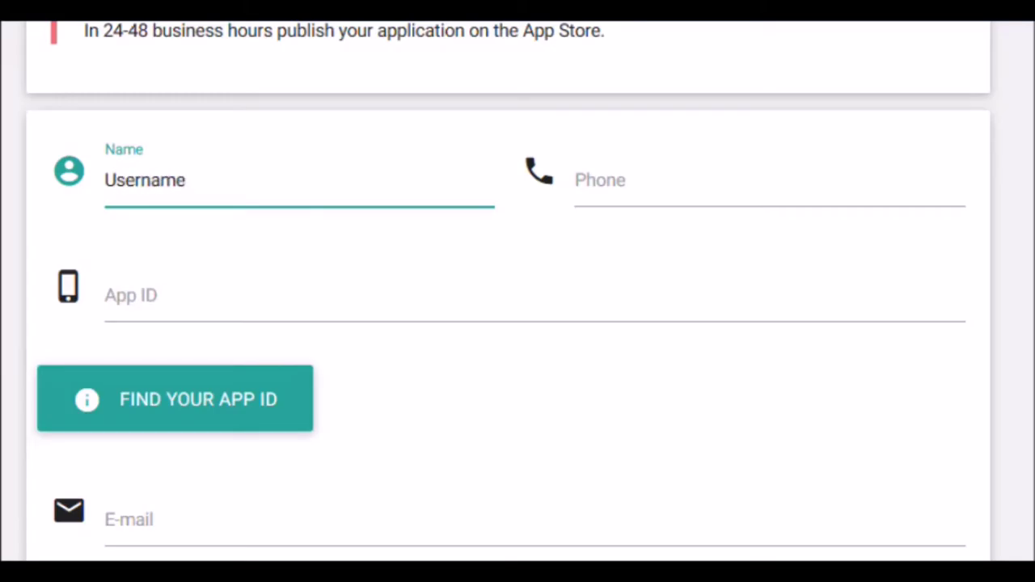
pyautogui.click(768, 181)
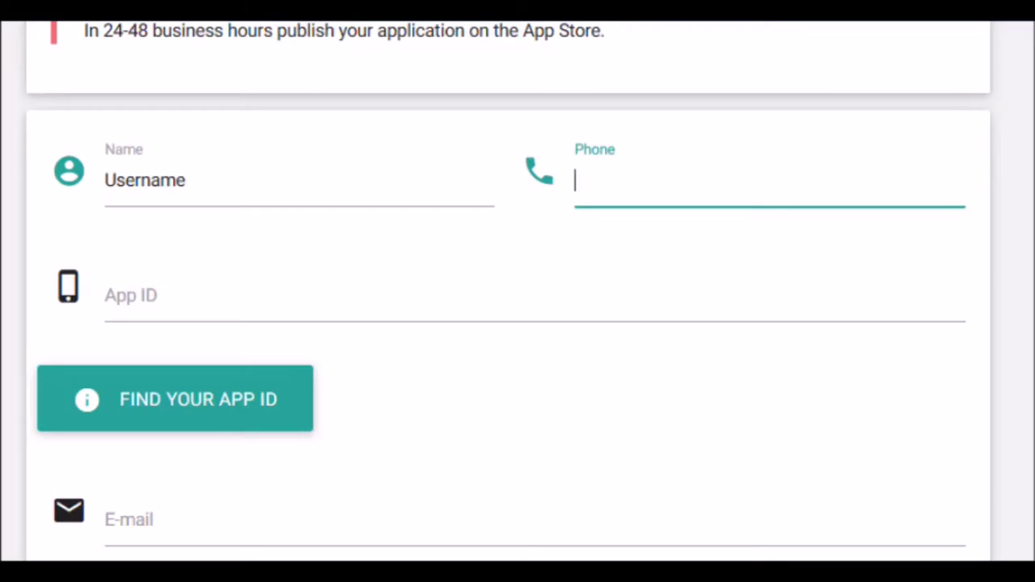
pyautogui.write('1234567890')
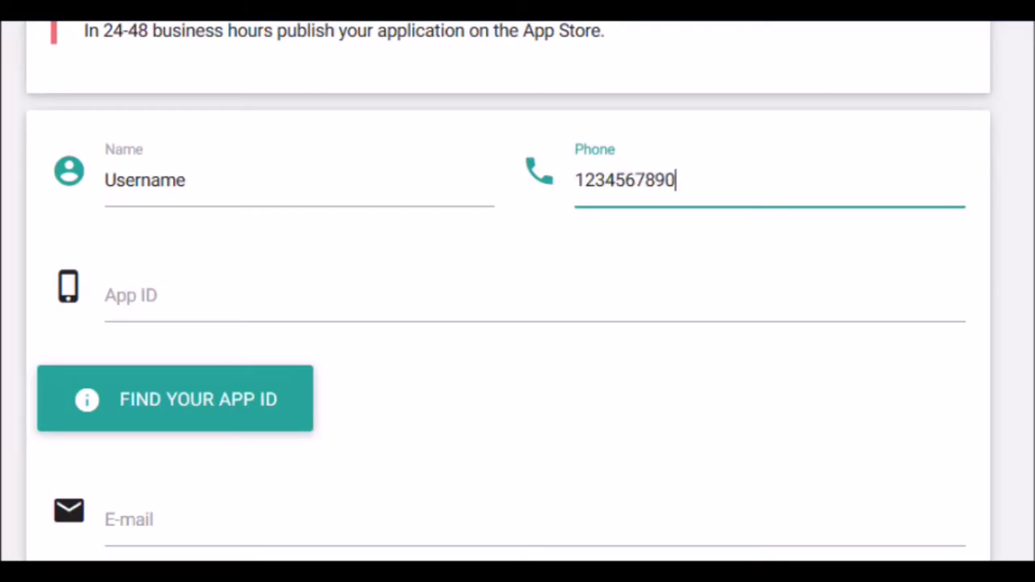
pyautogui.click(324, 299)
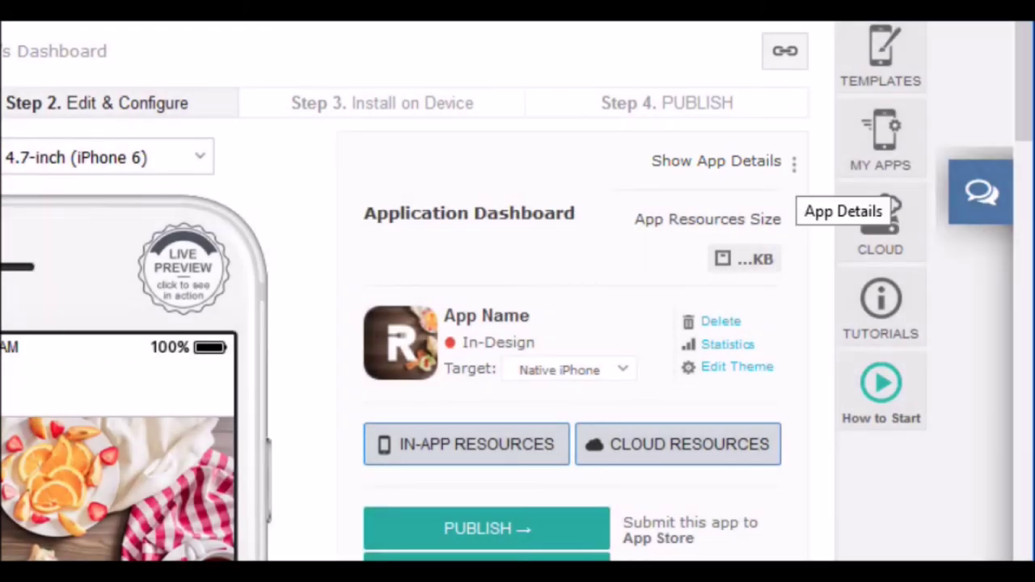
# Step: Show the app details to find its AppID, creatusapps.moitespera.RestaurantAndBar22
pyautogui.click(795, 164)
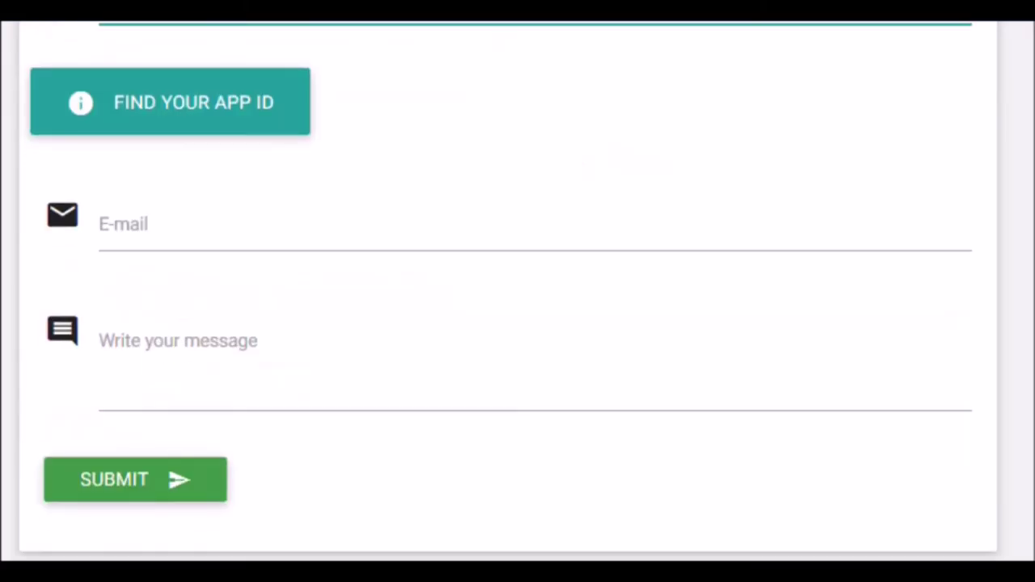
# Step: Enter the contact e-mail address and the message 'Please, public...' in the request form
pyautogui.press('Return')
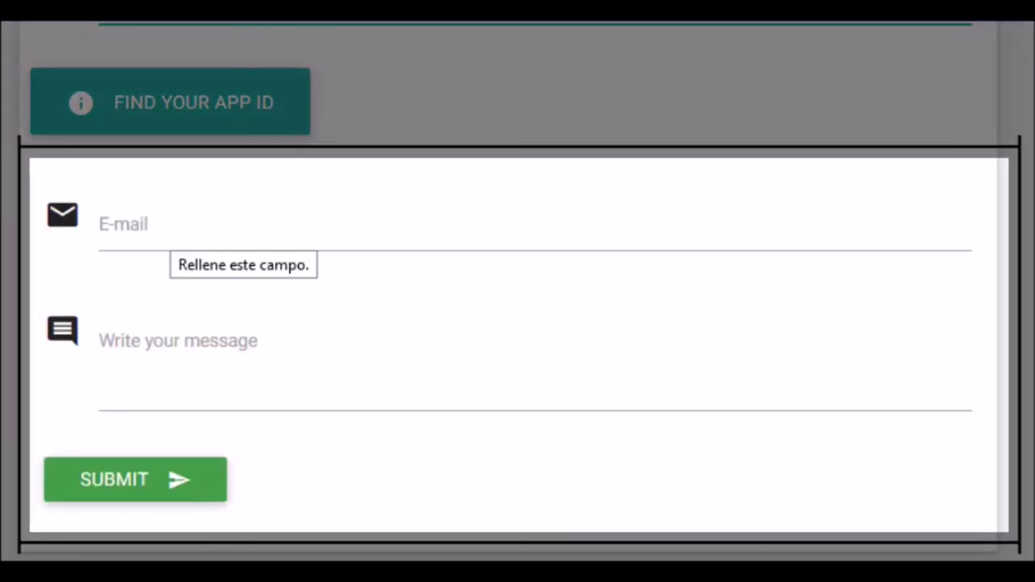
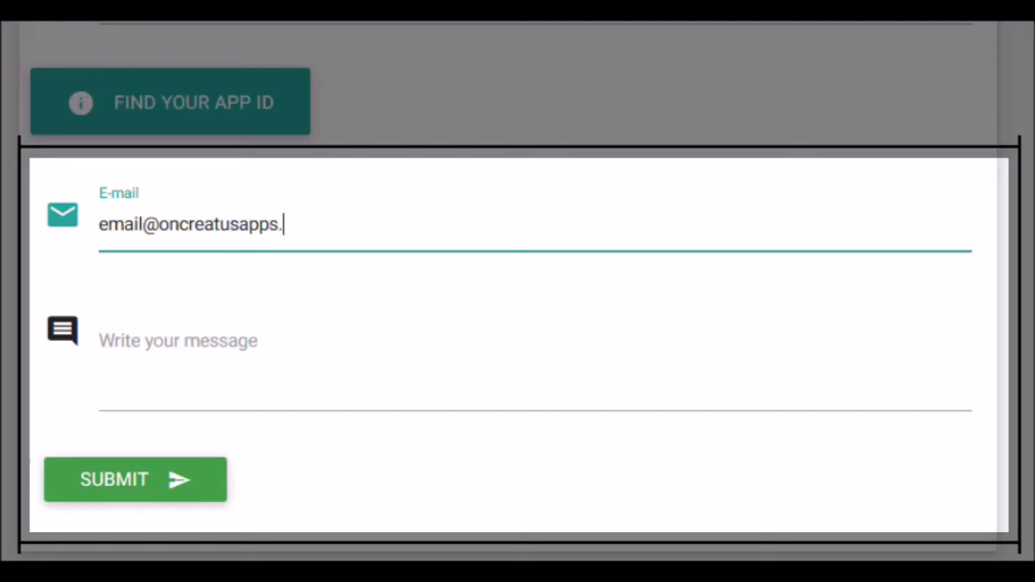
pyautogui.click(98, 340)
pyautogui.write('P')
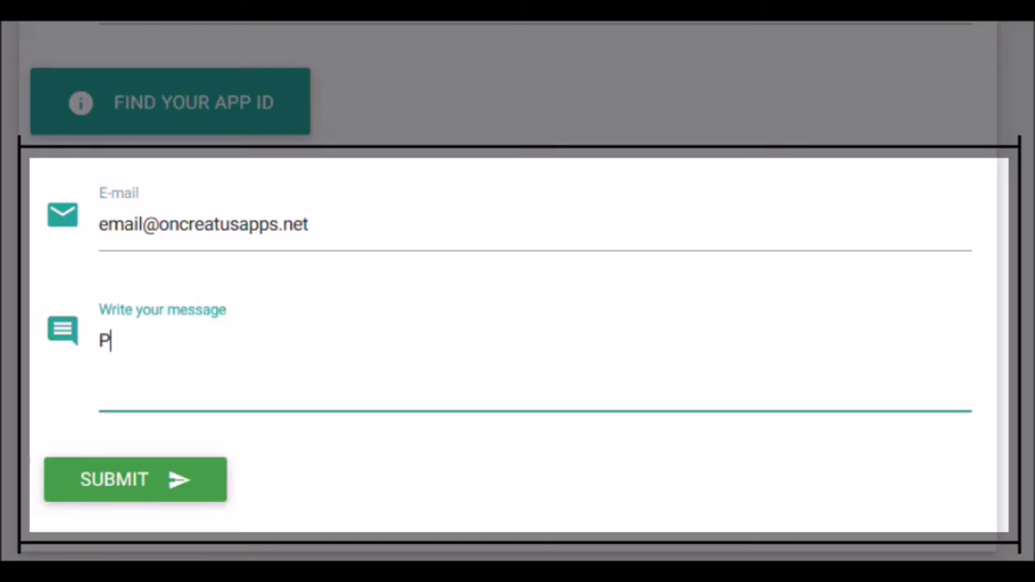
pyautogui.write('lease, publi')
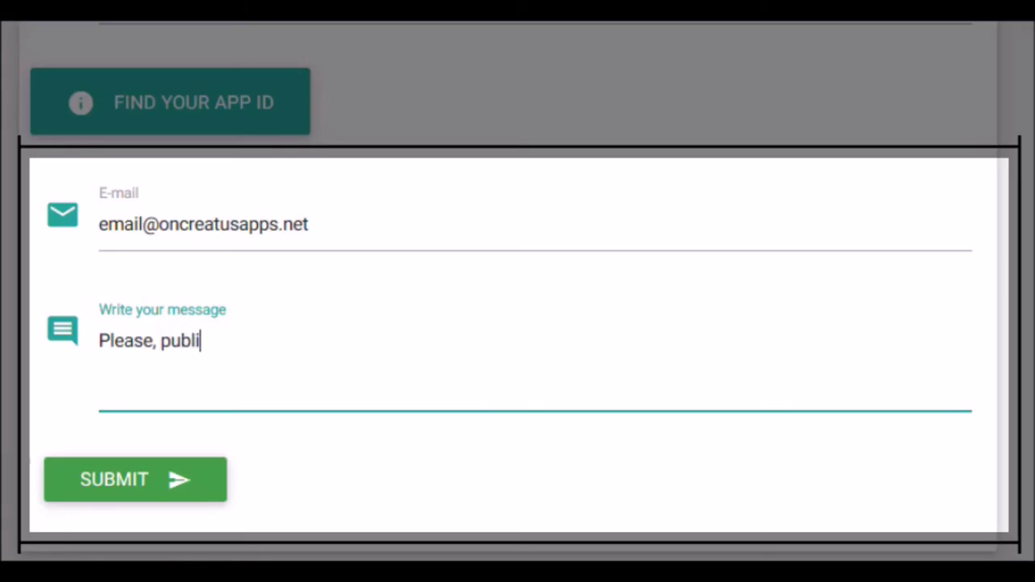
pyautogui.write('c...')
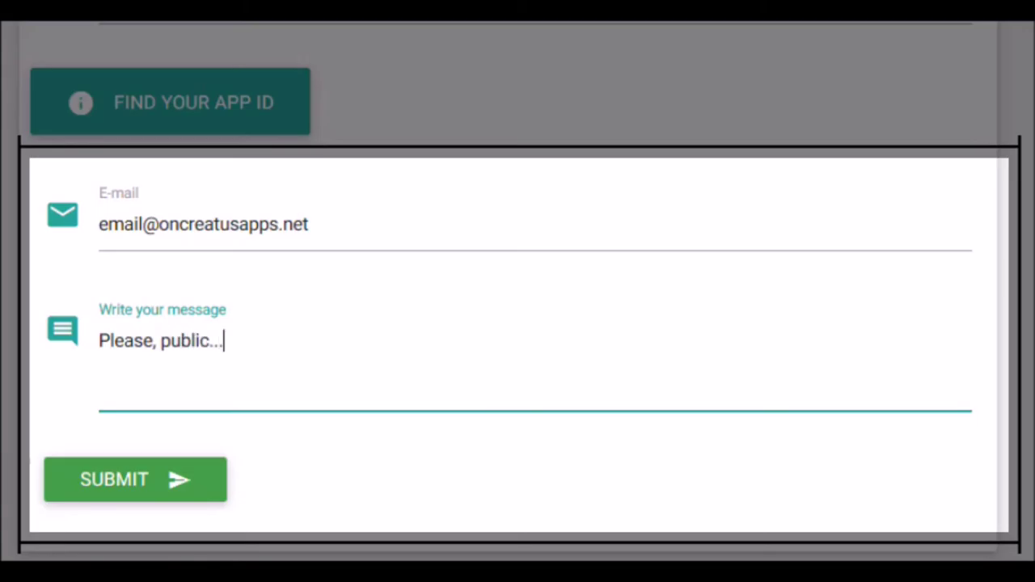